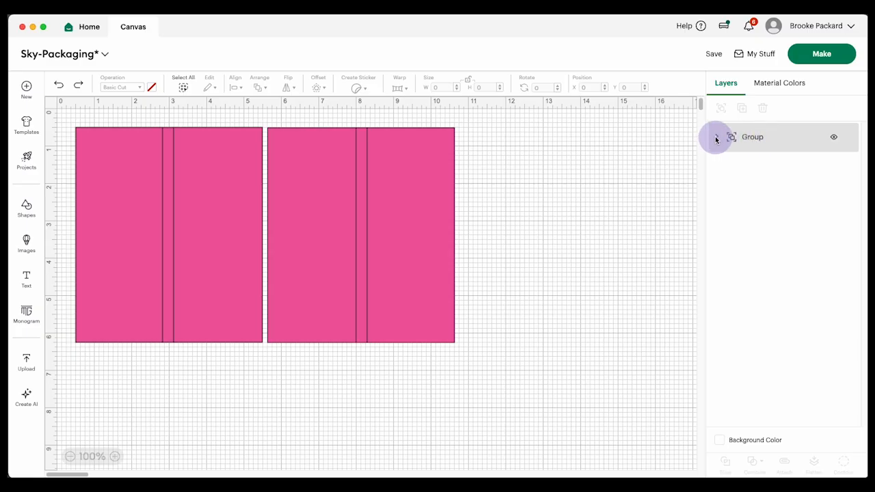
Change the operation of the fold-line layers in both test groups from Basic Cut to Score.
{"action": "left_click", "coordinate": [716, 139]}
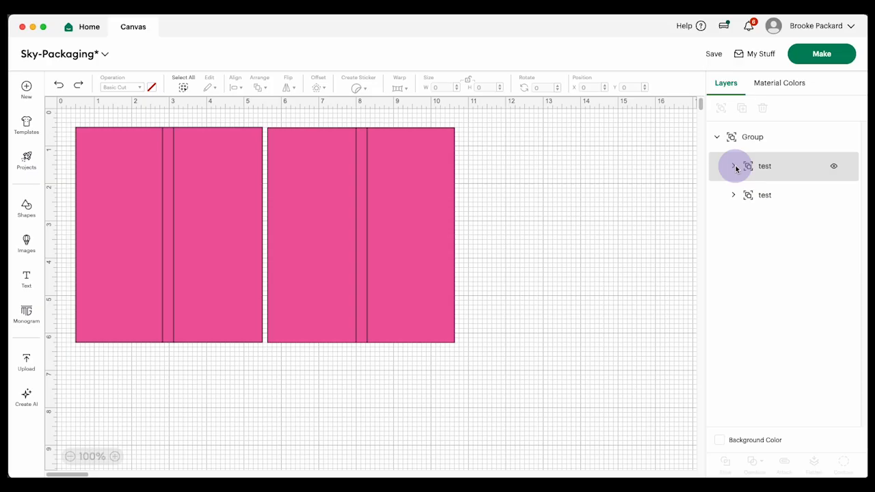
{"action": "left_click", "coordinate": [735, 168]}
{"action": "left_click", "coordinate": [734, 254]}
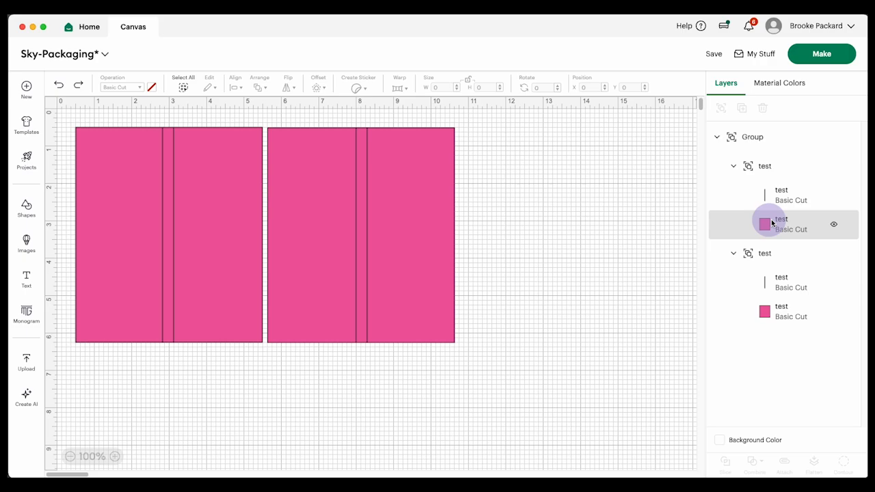
{"action": "left_click", "coordinate": [785, 196]}
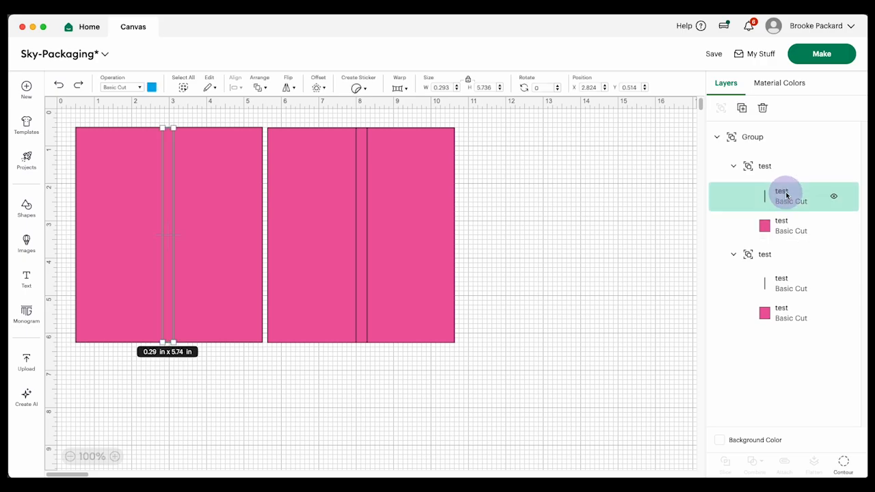
{"action": "left_click", "coordinate": [790, 289], "text": "shift"}
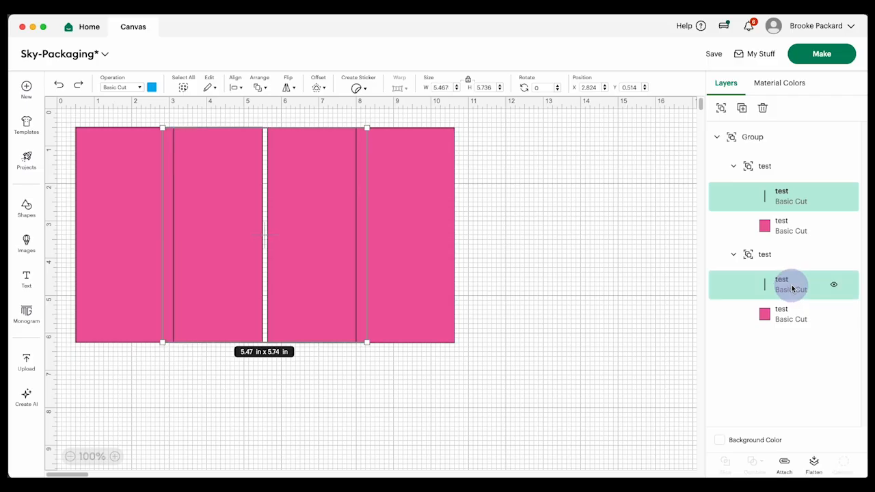
{"action": "left_click", "coordinate": [140, 88]}
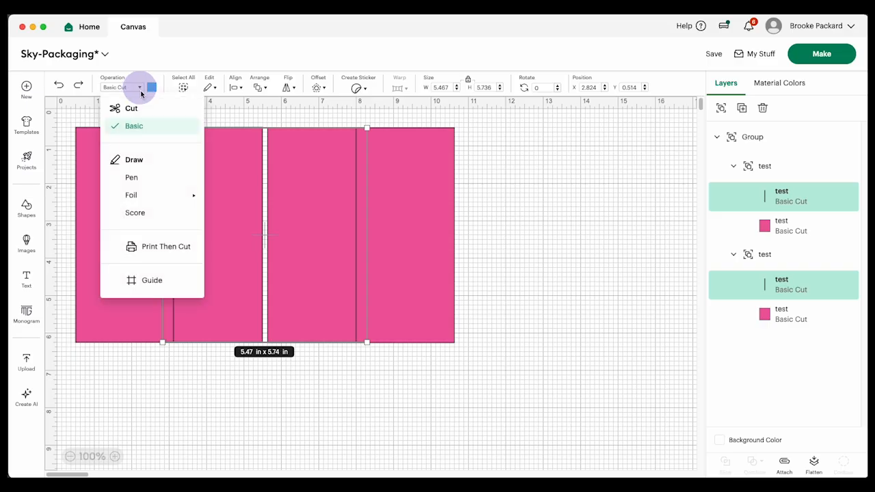
{"action": "left_click", "coordinate": [135, 213]}
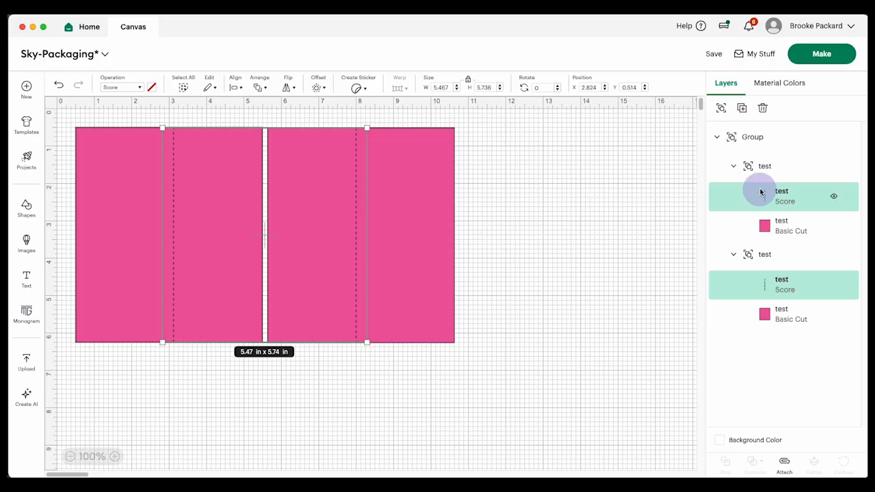
Preview the Score and Basic Cut mats to check how the layers are split, and return to the canvas.
{"action": "left_click", "coordinate": [825, 55]}
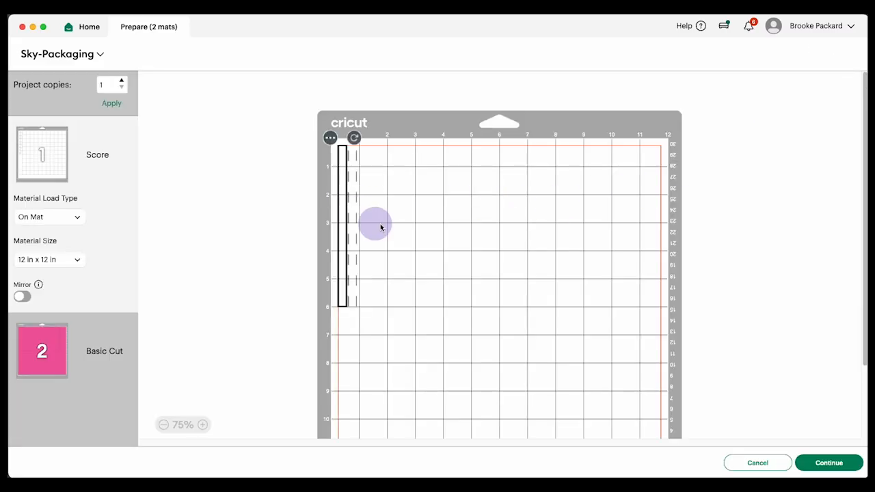
{"action": "left_click", "coordinate": [96, 360]}
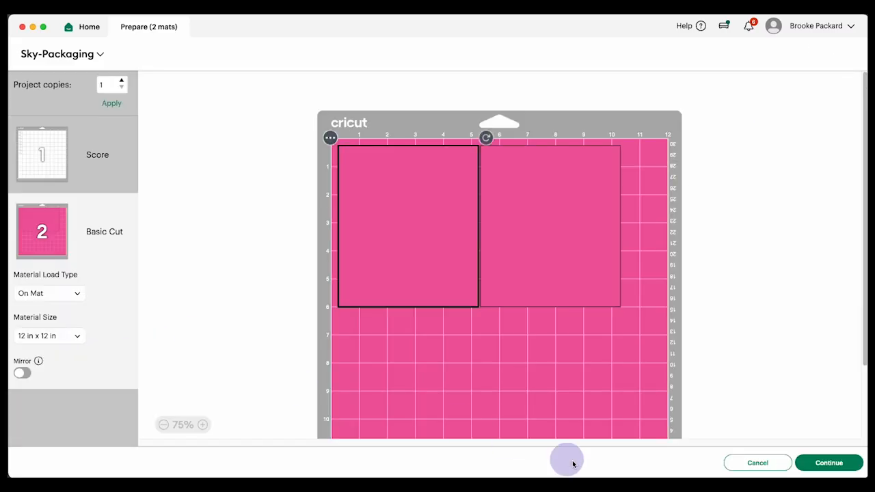
{"action": "left_click", "coordinate": [756, 463]}
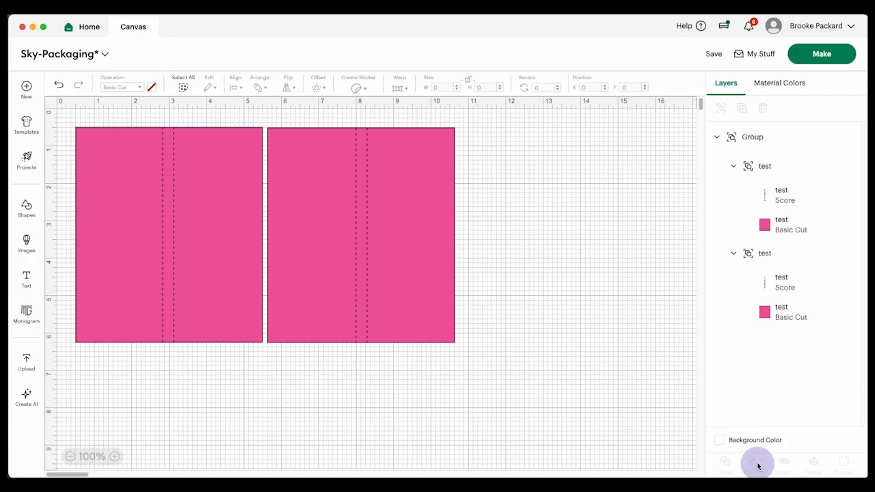
Attach the score lines to their rectangle in each of the two test groups.
{"action": "left_click", "coordinate": [798, 169]}
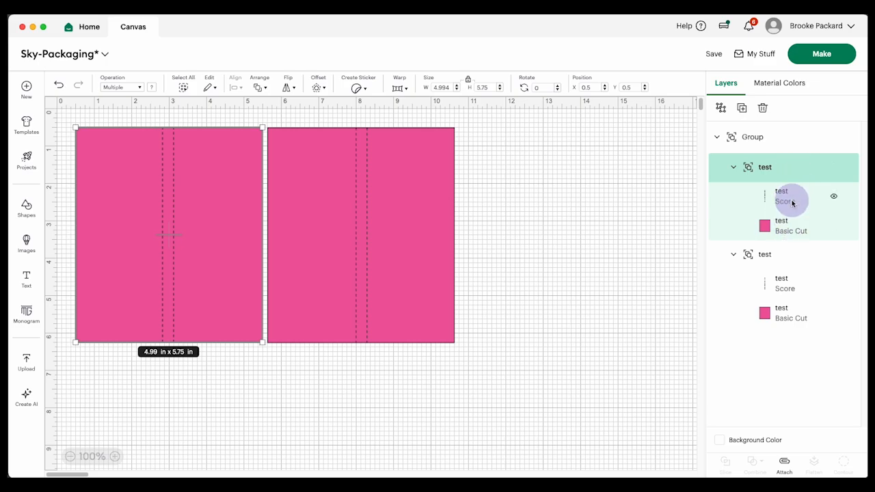
{"action": "left_click", "coordinate": [784, 465]}
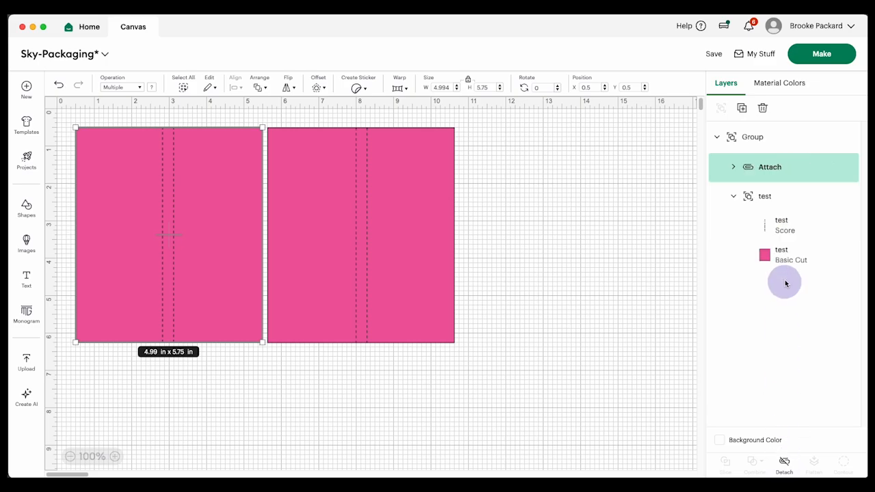
{"action": "left_click", "coordinate": [786, 197]}
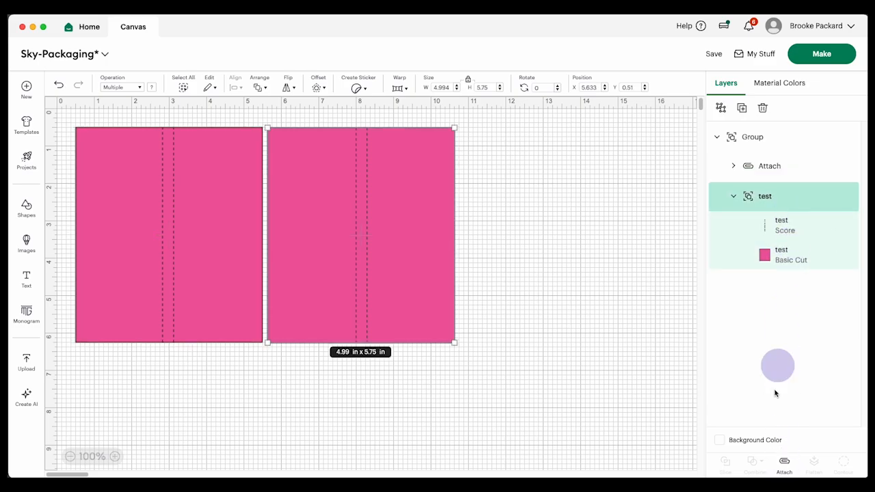
{"action": "left_click", "coordinate": [784, 465]}
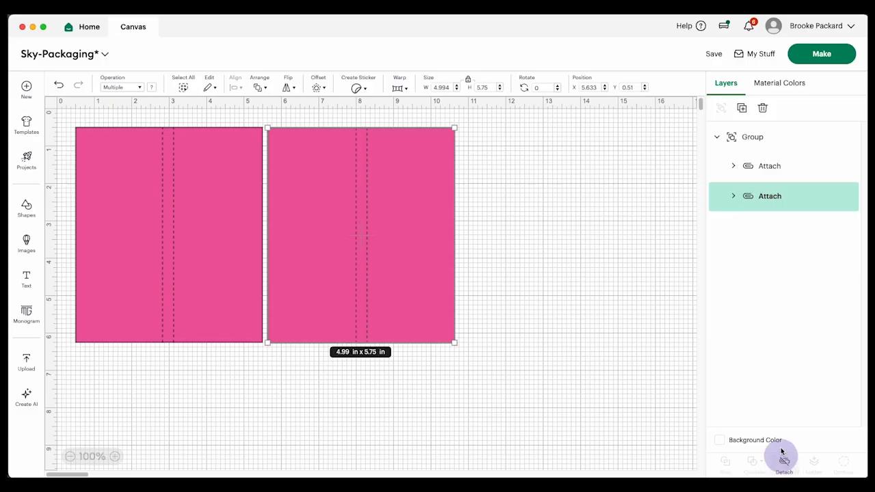
Recolor the Basic Cut rectangle of the second attached set to light blue.
{"action": "left_click", "coordinate": [733, 196]}
{"action": "left_click", "coordinate": [734, 166]}
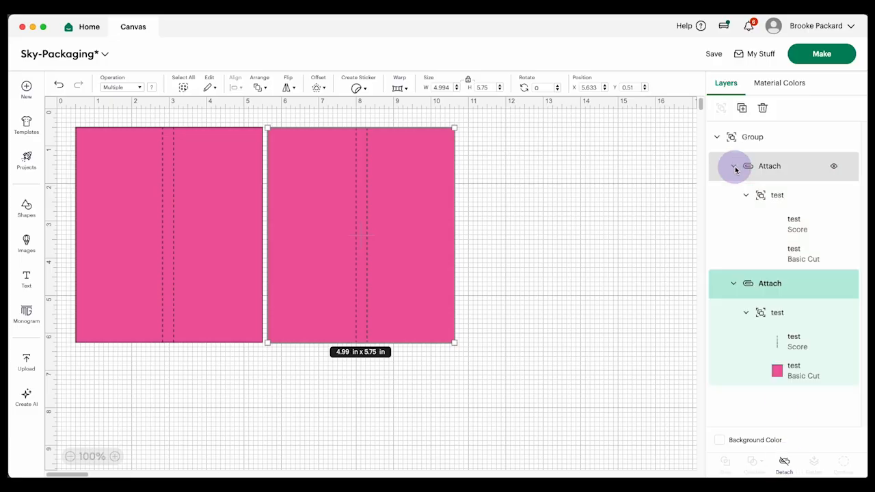
{"action": "left_click", "coordinate": [778, 372]}
{"action": "left_click", "coordinate": [151, 87]}
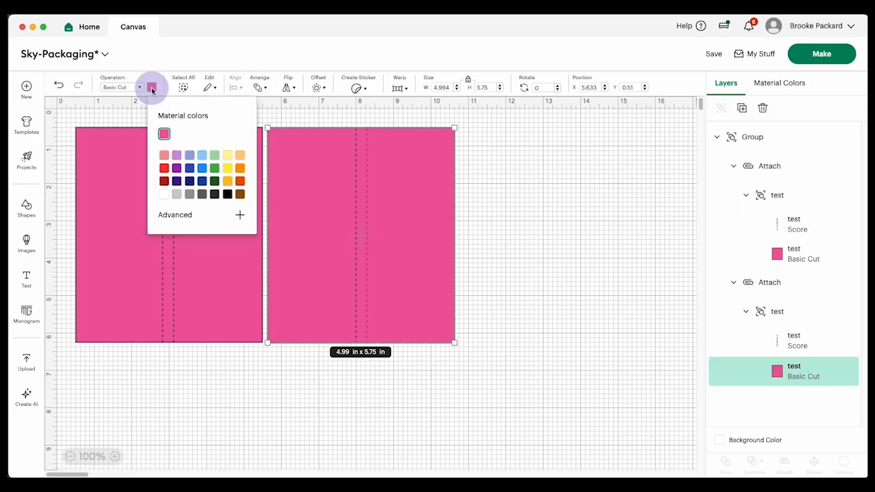
{"action": "left_click", "coordinate": [202, 158]}
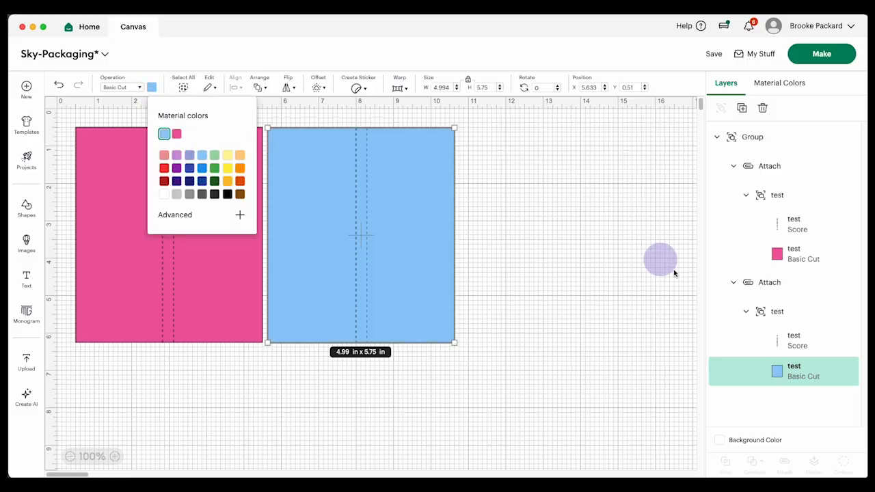
{"action": "left_click", "coordinate": [797, 292]}
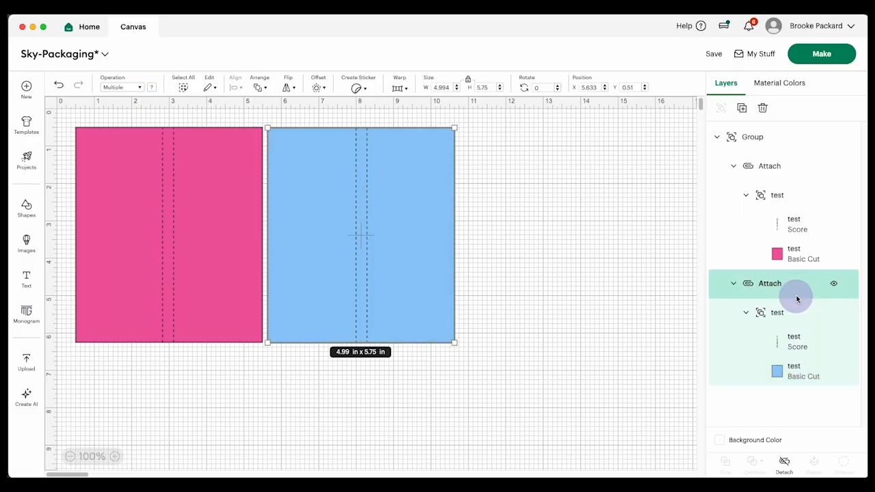
Preview the blue and pink mats to check that each rectangle carries its score lines.
{"action": "left_click", "coordinate": [824, 56]}
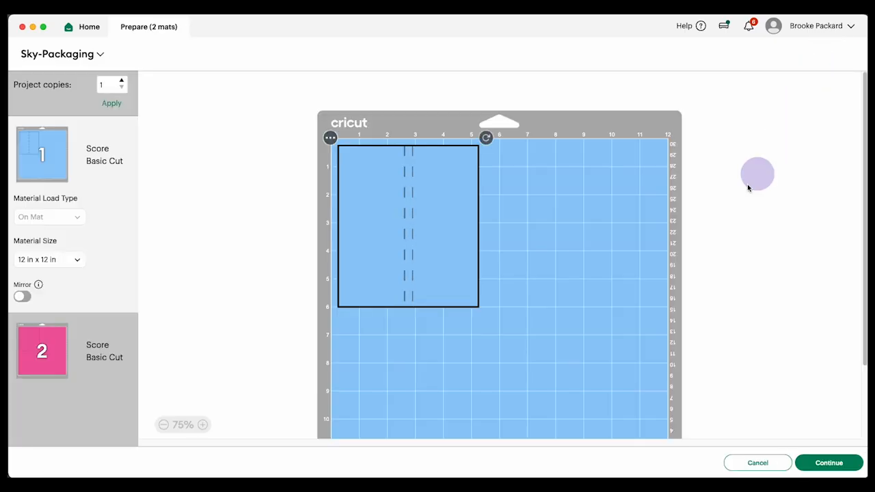
{"action": "left_click", "coordinate": [95, 353]}
{"action": "left_click", "coordinate": [104, 158]}
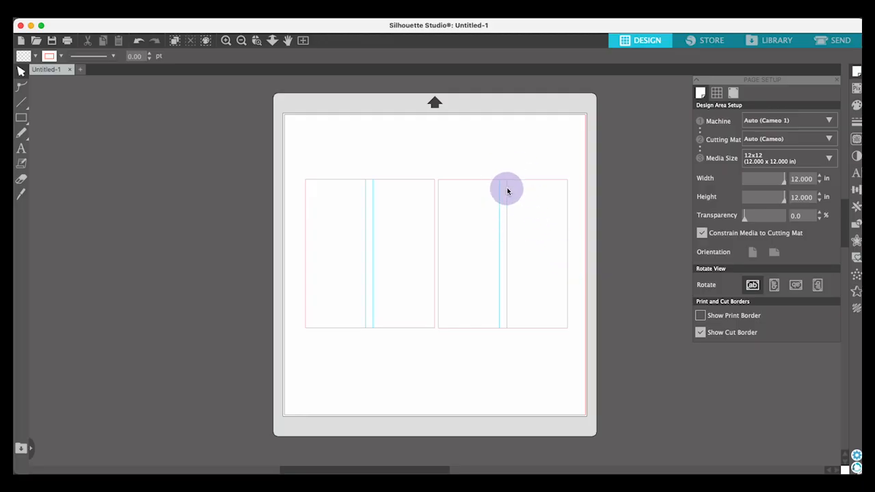
In Silhouette Studio, prepare the design for sending by line color and set the blue lines' action to Score.
{"action": "left_click", "coordinate": [852, 45]}
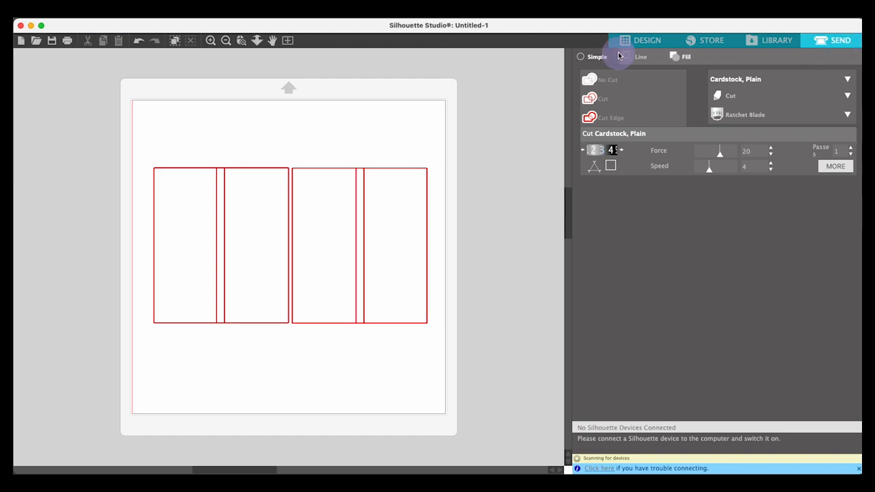
{"action": "left_click", "coordinate": [648, 60]}
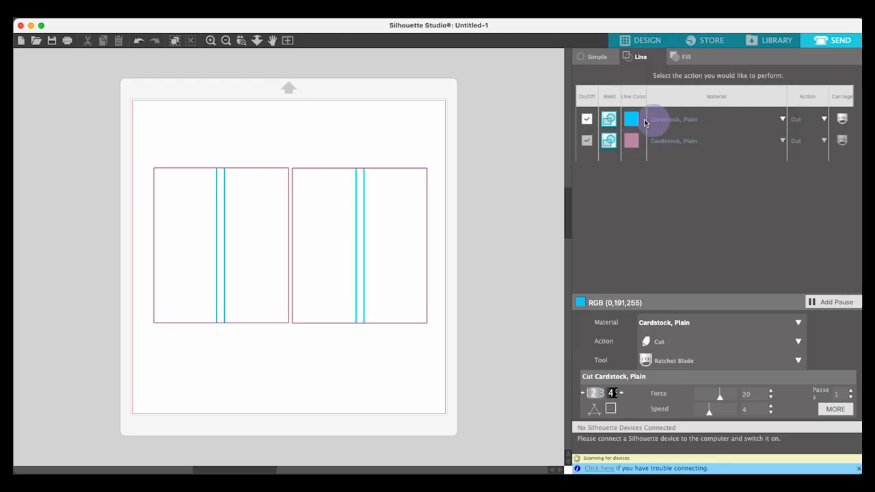
{"action": "left_click", "coordinate": [826, 120]}
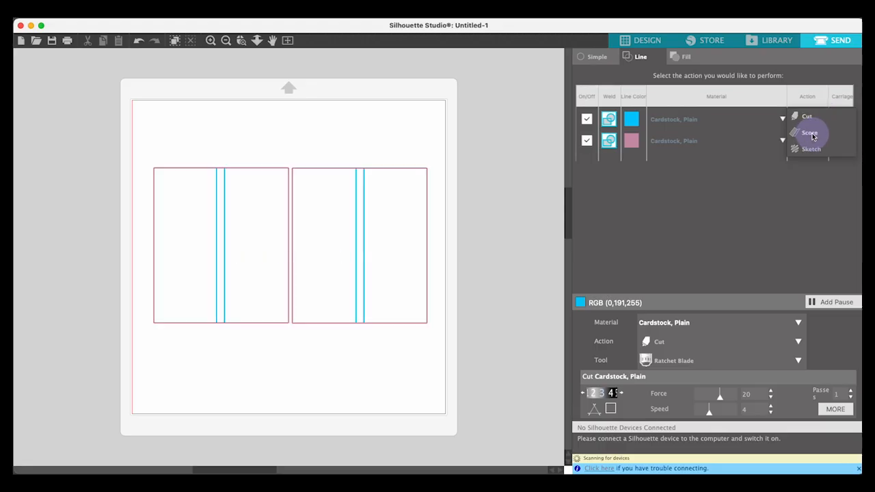
{"action": "left_click", "coordinate": [811, 134]}
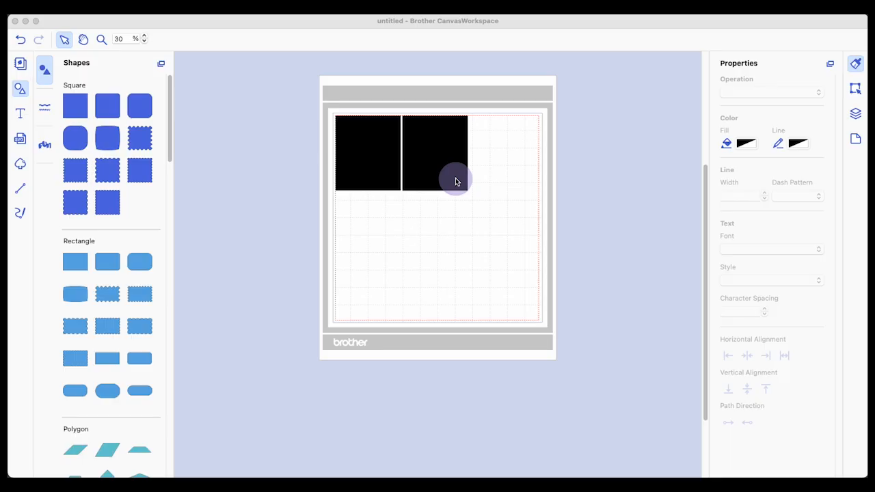
In Brother CanvasWorkspace, select only the fold lines of both black rectangles and apply the fifth dash pattern, with medium dashes and gaps.
{"action": "left_click", "coordinate": [461, 242]}
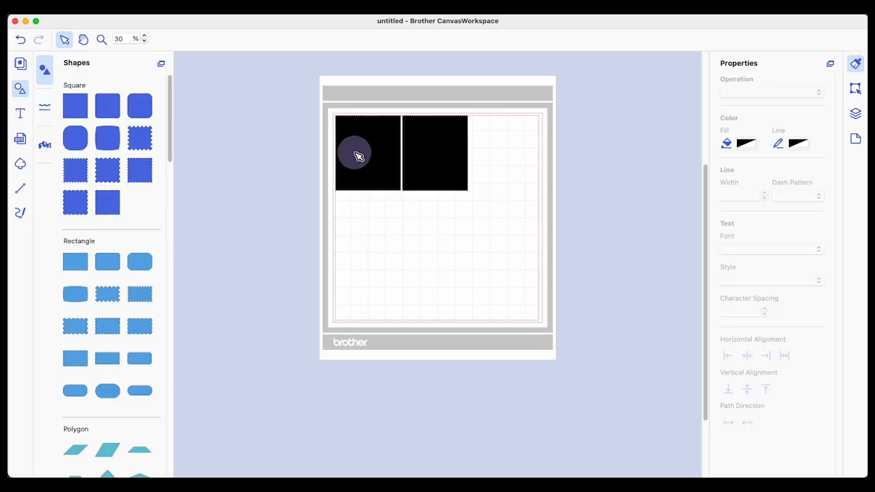
{"action": "left_click_drag", "start_coordinate": [465, 223], "coordinate": [354, 150]}
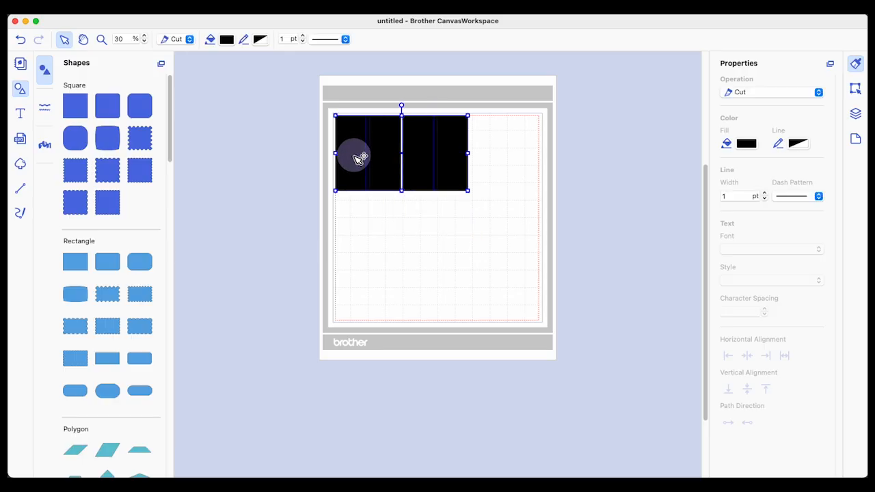
{"action": "left_click", "coordinate": [355, 168], "text": "shift"}
{"action": "left_click", "coordinate": [420, 173], "text": "shift"}
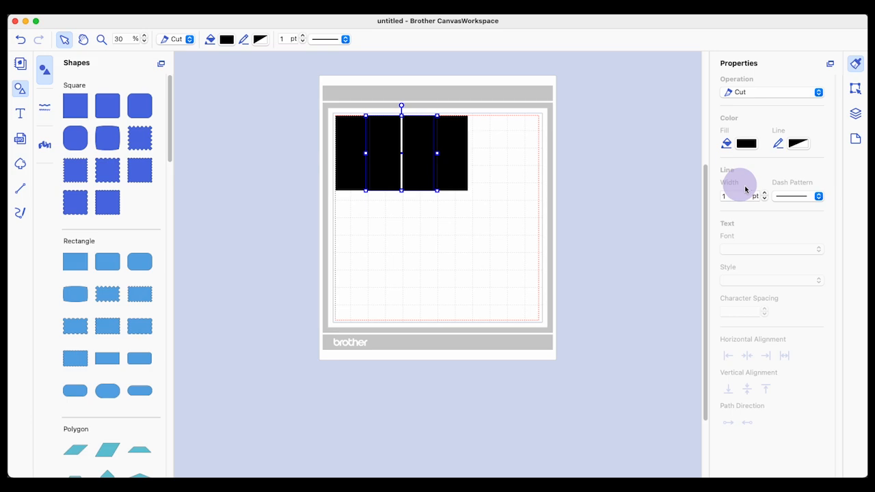
{"action": "left_click", "coordinate": [820, 199]}
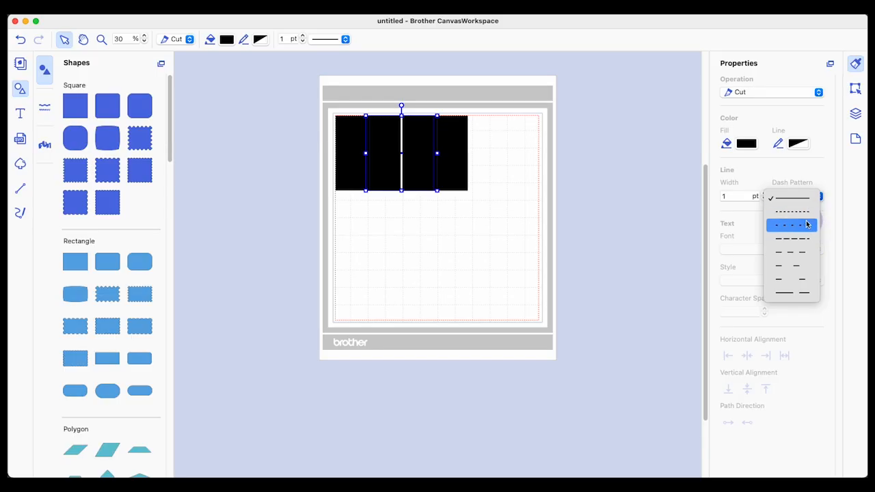
{"action": "left_click", "coordinate": [802, 255]}
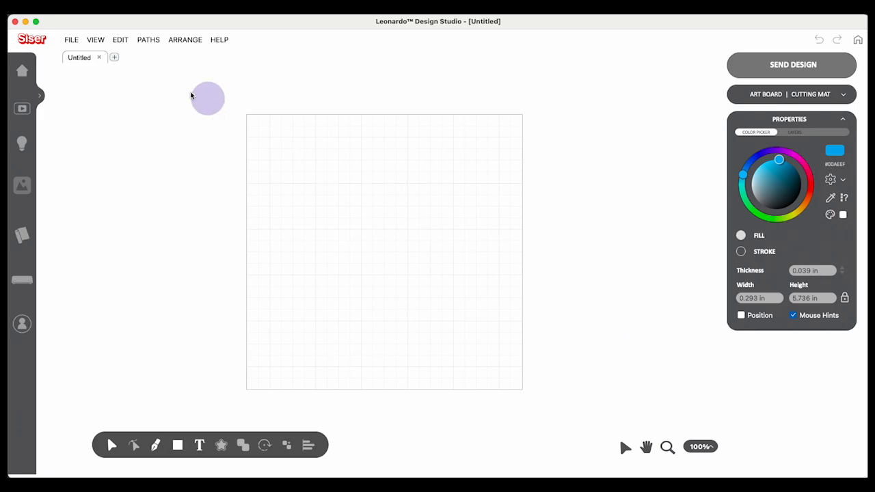
In Leonardo Design Studio, import test.svg as Editable Artwork.
{"action": "left_click", "coordinate": [71, 41]}
{"action": "left_click", "coordinate": [88, 89]}
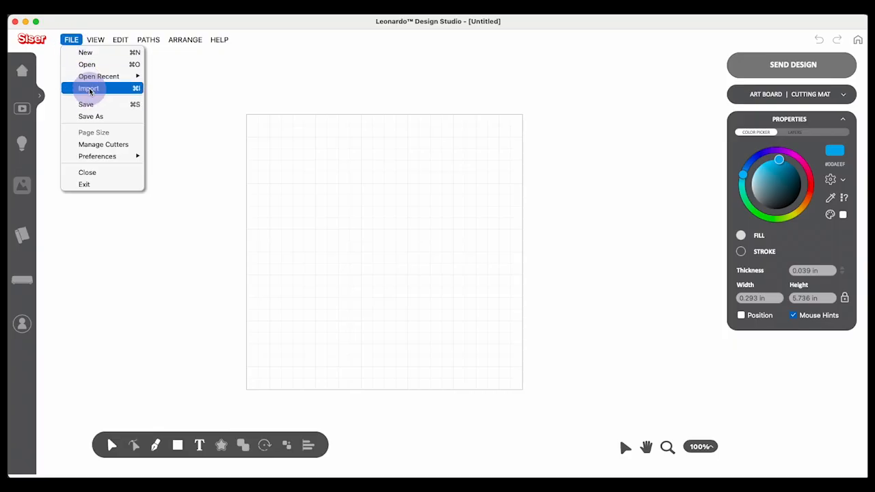
{"action": "double_click", "coordinate": [866, 198]}
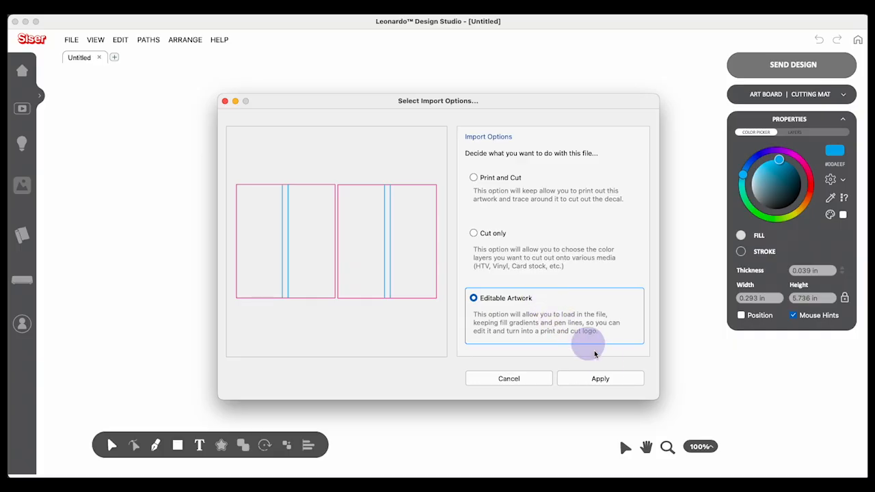
{"action": "left_click", "coordinate": [629, 381]}
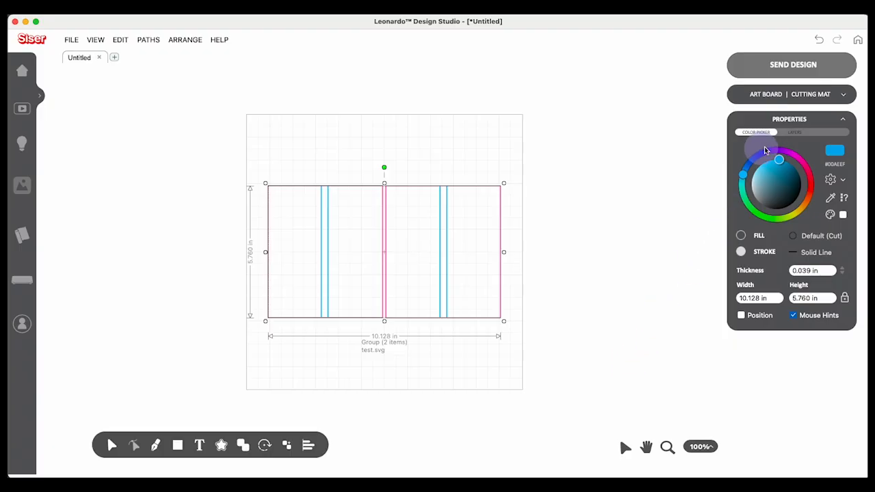
Ungroup test.svg and both of its nested groups in the layer list into four individual shapes.
{"action": "left_click", "coordinate": [802, 133]}
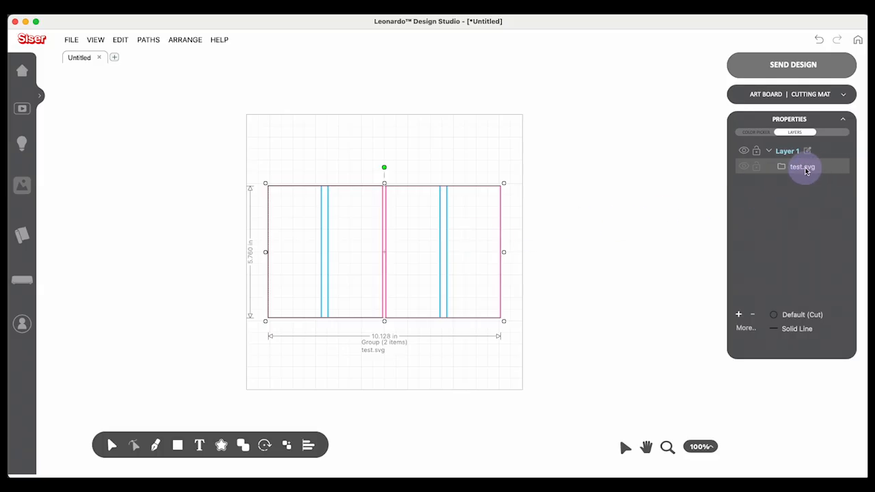
{"action": "right_click", "coordinate": [805, 172]}
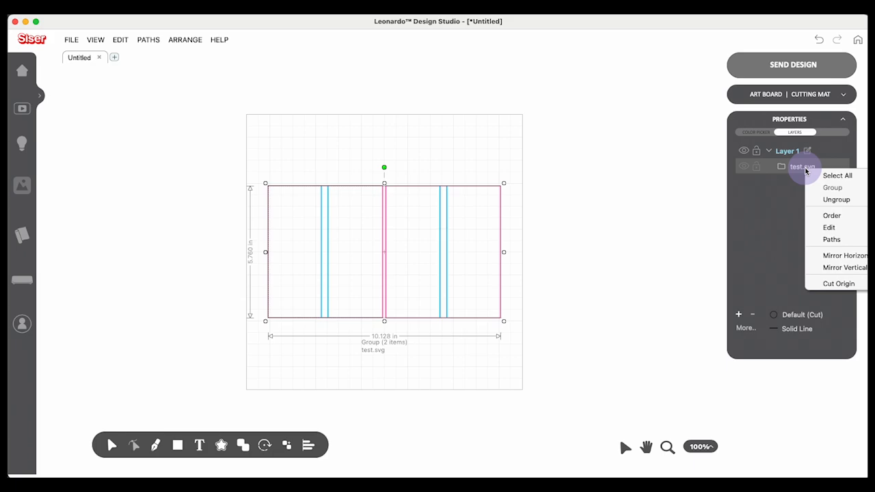
{"action": "left_click", "coordinate": [823, 198]}
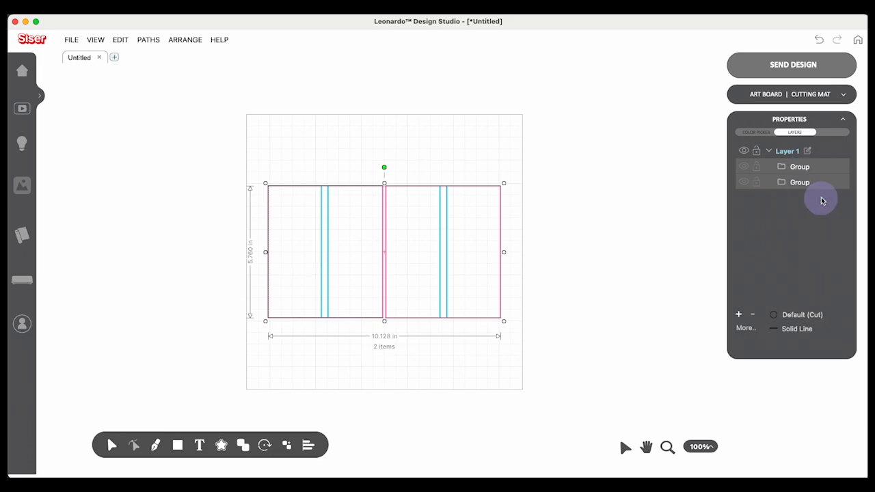
{"action": "left_click", "coordinate": [808, 171]}
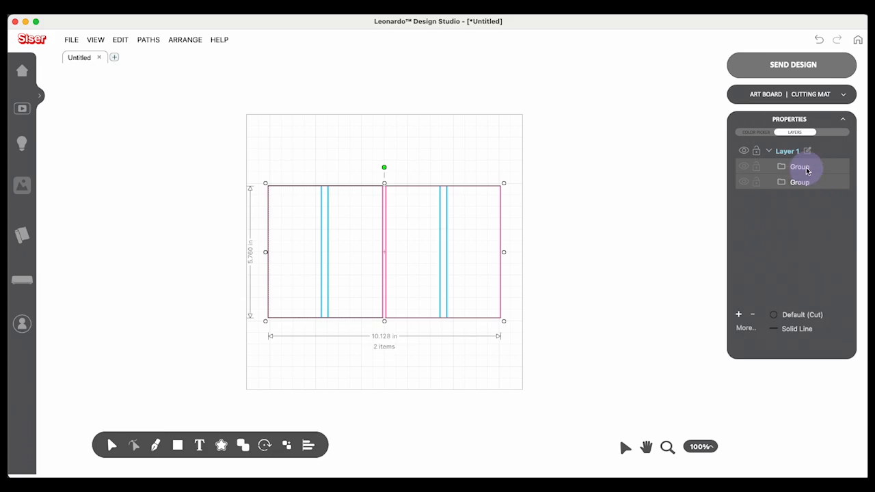
{"action": "right_click", "coordinate": [807, 171]}
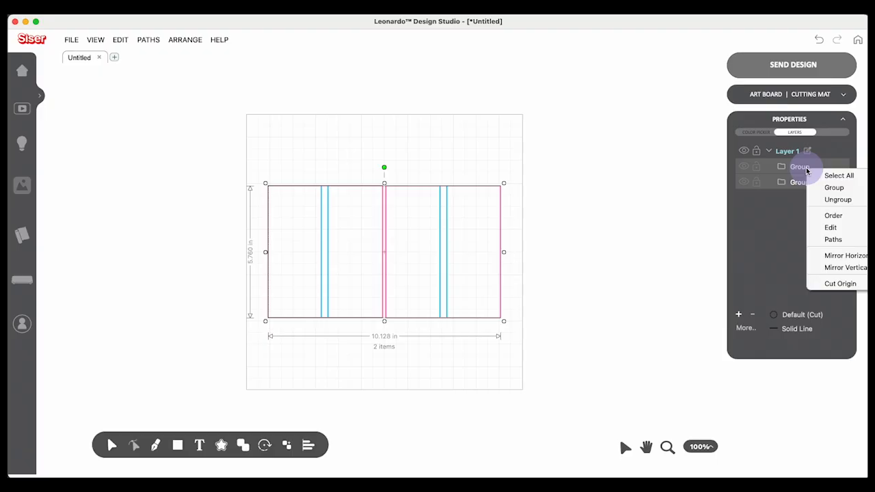
{"action": "left_click", "coordinate": [827, 200]}
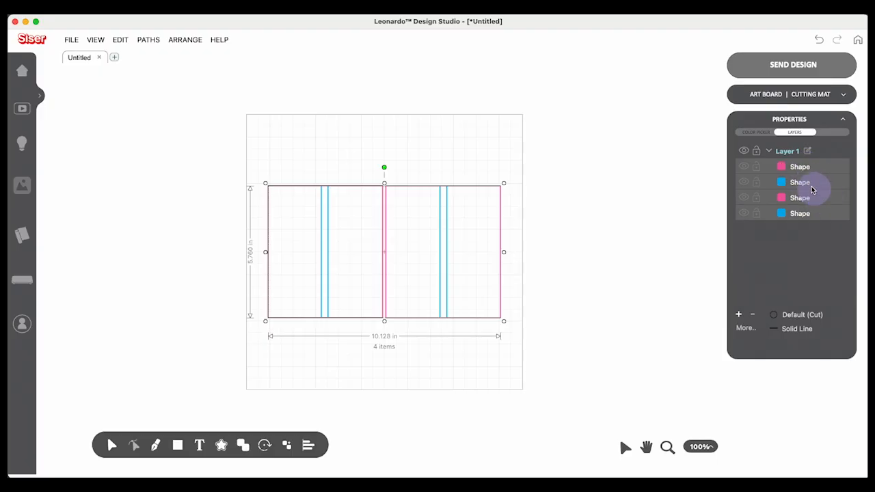
Select only the blue fold lines of the right-hand rectangle and set their line style to Large dash.
{"action": "left_click", "coordinate": [520, 230]}
{"action": "left_click", "coordinate": [447, 245]}
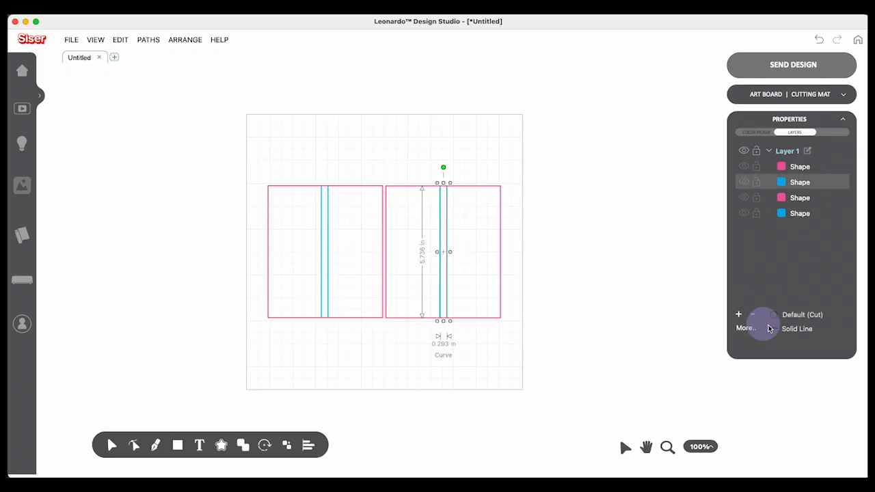
{"action": "left_click", "coordinate": [809, 331]}
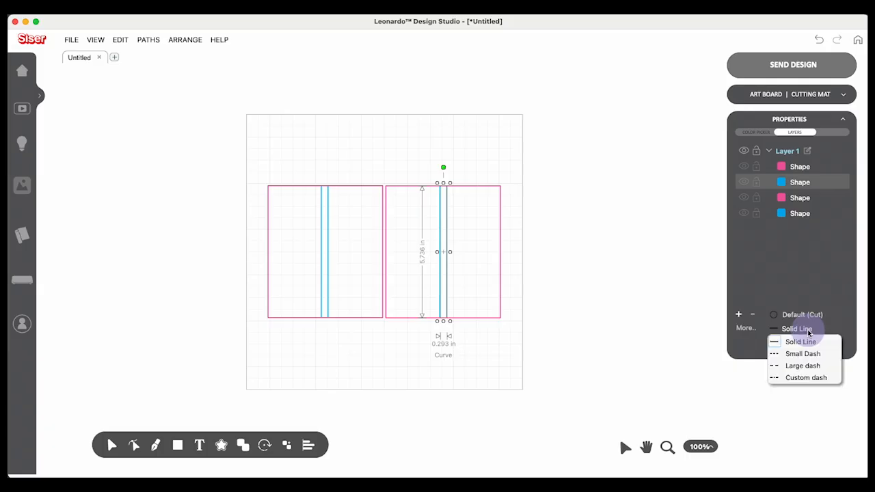
{"action": "left_click", "coordinate": [815, 366]}
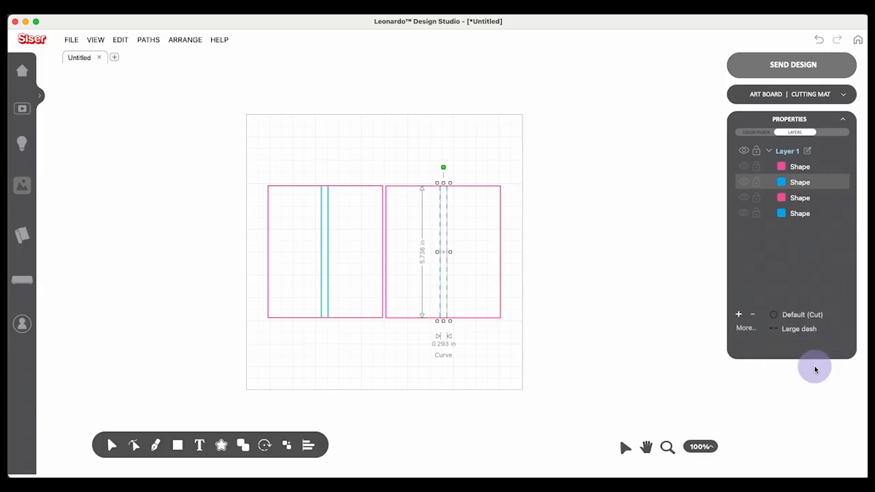
Set the line style of the left-hand rectangle's blue fold lines to Large dash and deselect them.
{"action": "left_click", "coordinate": [329, 277]}
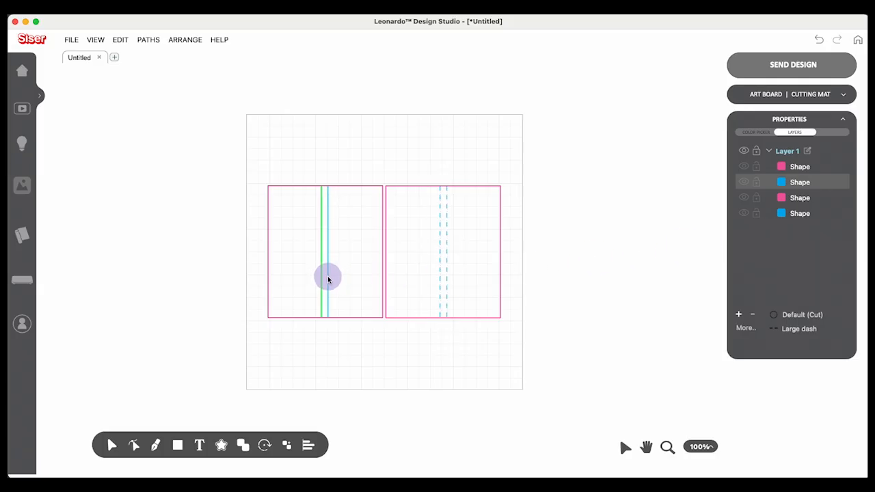
{"action": "left_click", "coordinate": [797, 329]}
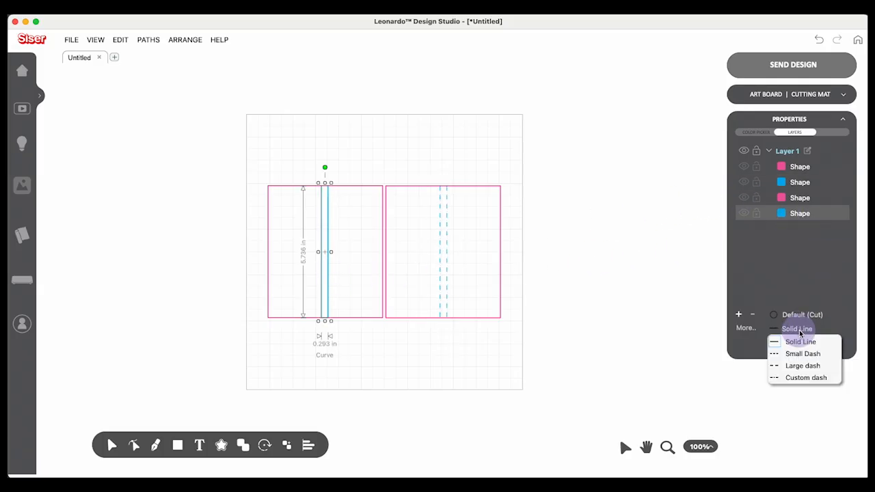
{"action": "left_click", "coordinate": [802, 377]}
{"action": "left_click", "coordinate": [799, 328]}
{"action": "left_click", "coordinate": [803, 366]}
{"action": "left_click", "coordinate": [568, 229]}
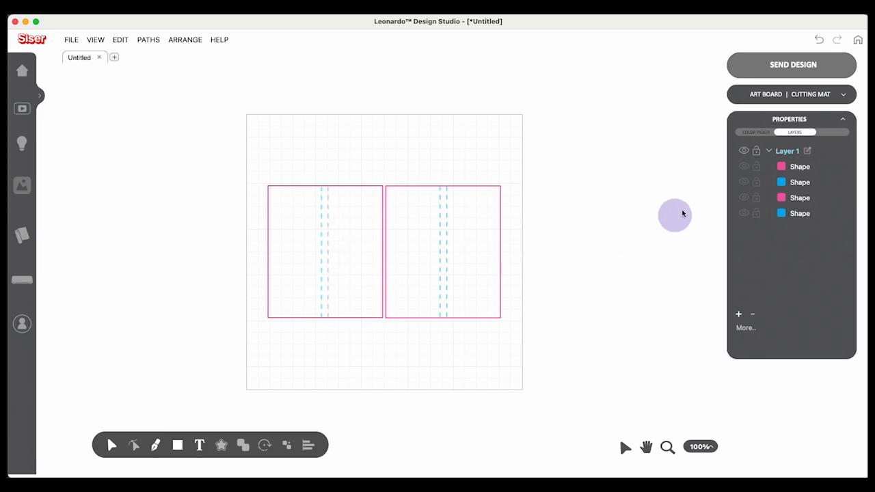
Send all artwork without separating by color, keeping relative positions of each layer, and move the design up and slightly right on the cutting page.
{"action": "left_click", "coordinate": [806, 70]}
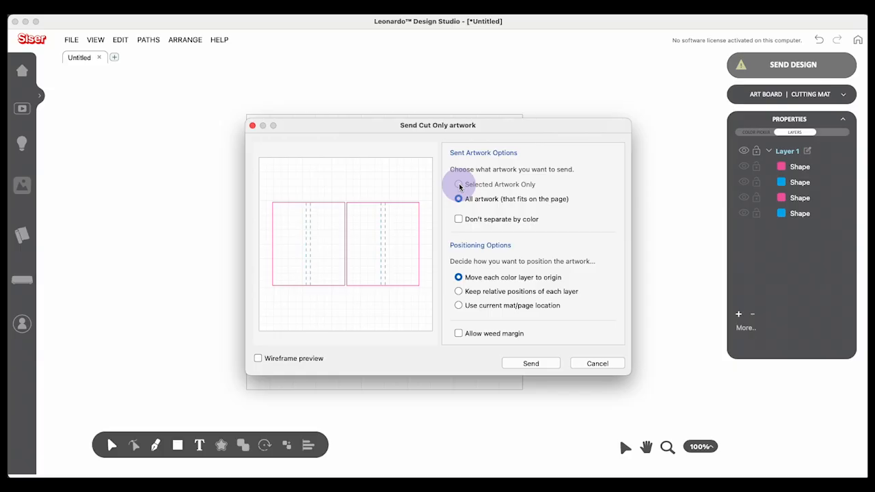
{"action": "left_click", "coordinate": [459, 220]}
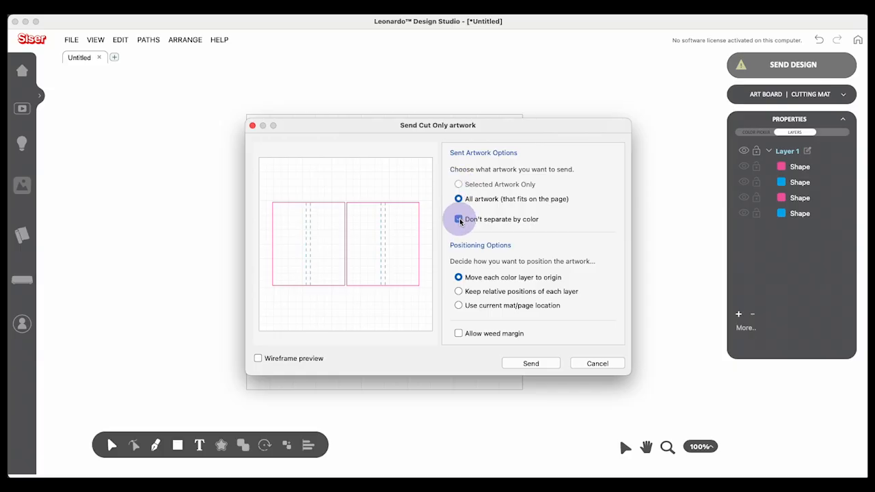
{"action": "left_click", "coordinate": [459, 292]}
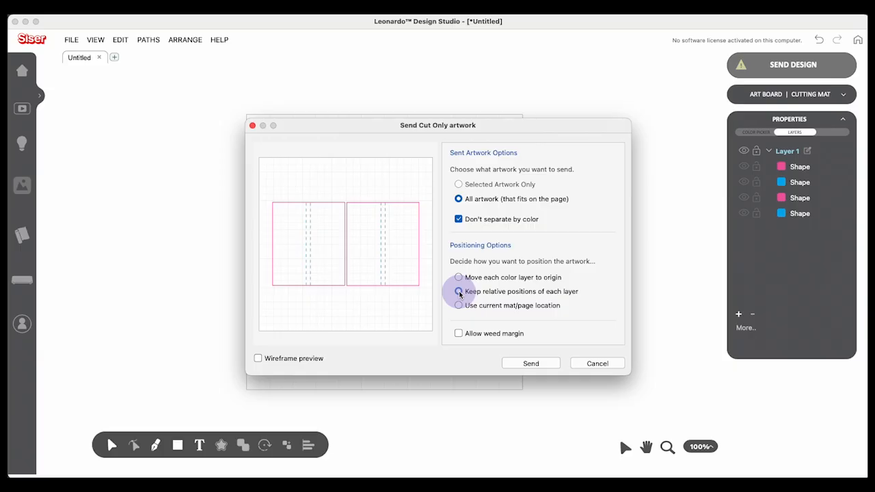
{"action": "left_click", "coordinate": [545, 370]}
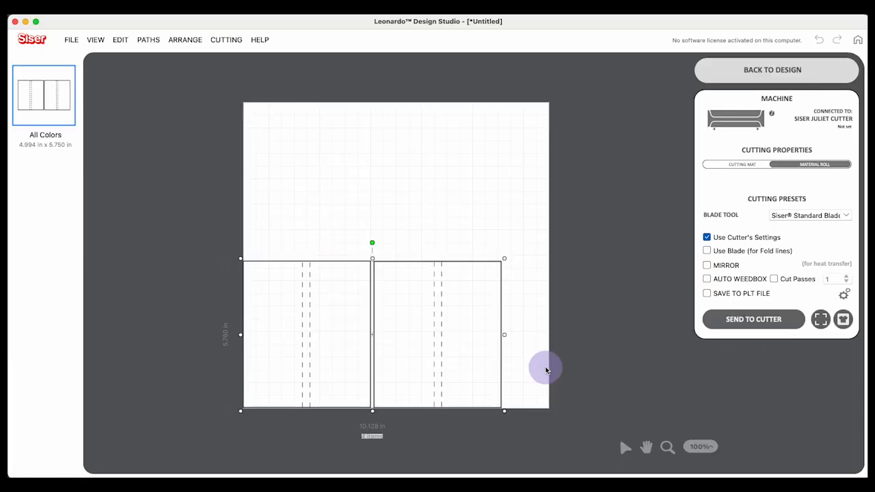
{"action": "left_click_drag", "start_coordinate": [433, 365], "coordinate": [445, 329]}
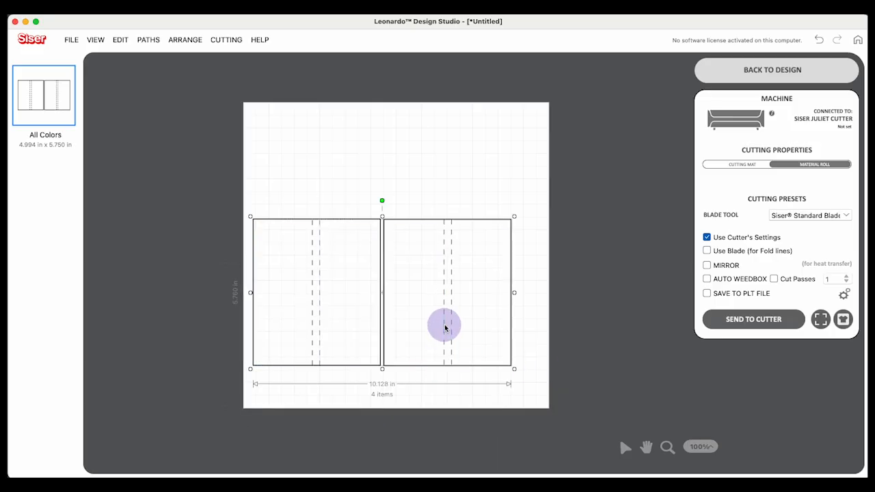